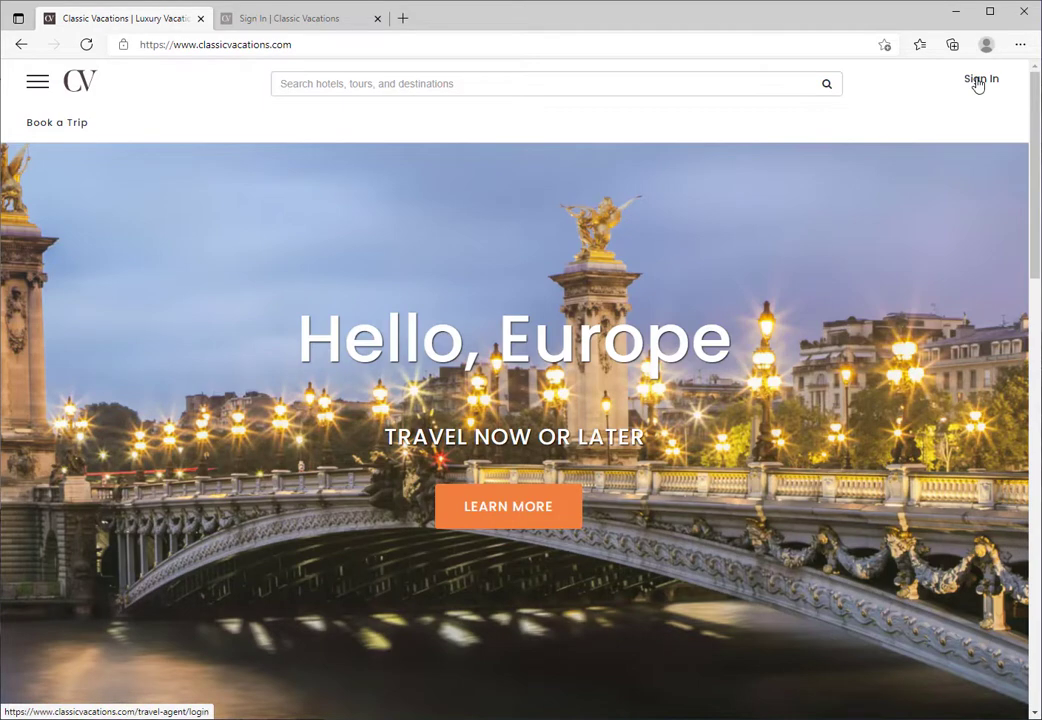
# - Sign in to the travel advisor account with its username and password
pyautogui.click(978, 82)
pyautogui.click(322, 345)
pyautogui.click(256, 409)
pyautogui.click(316, 499)
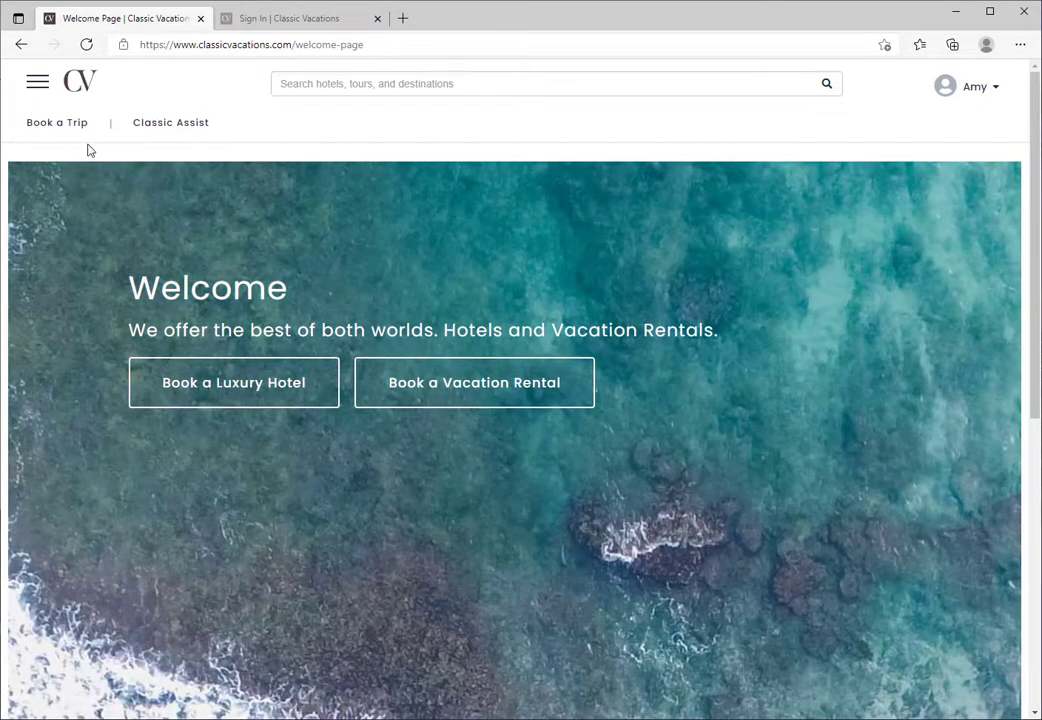
# - Open the Private Label setup page of the advisor account
pyautogui.click(37, 84)
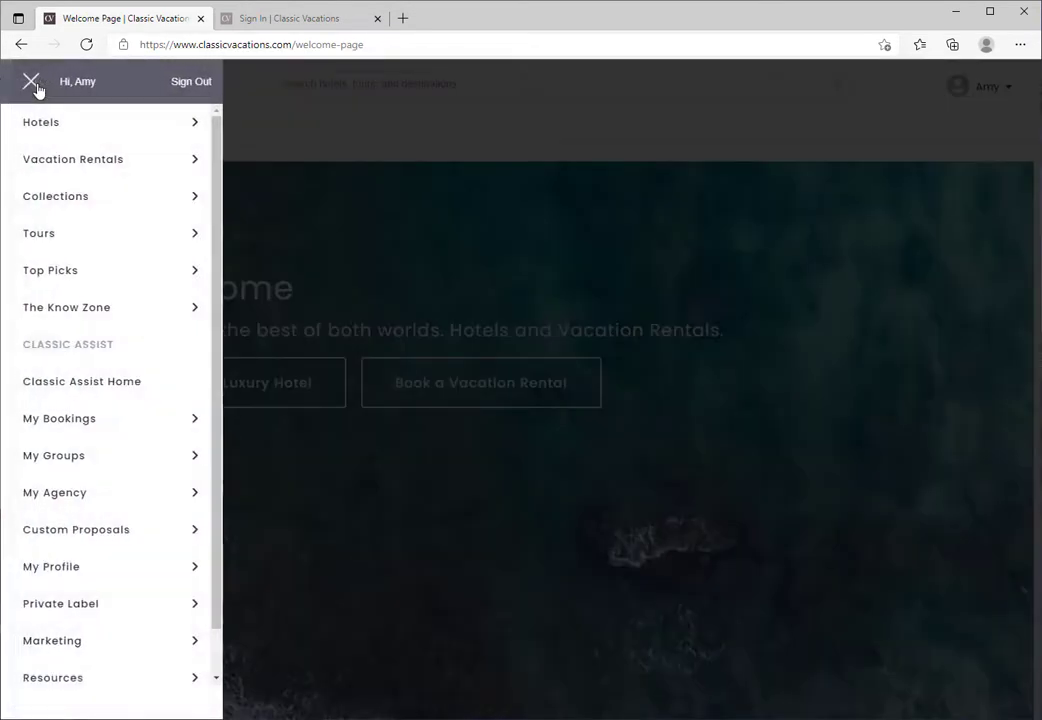
pyautogui.click(59, 618)
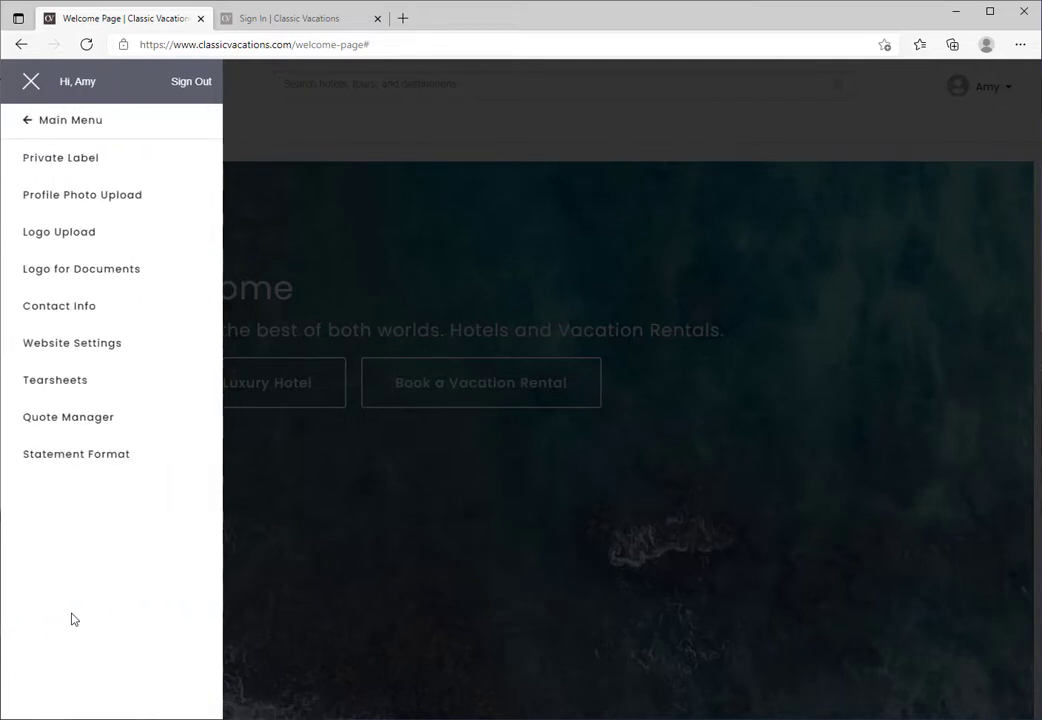
pyautogui.click(95, 158)
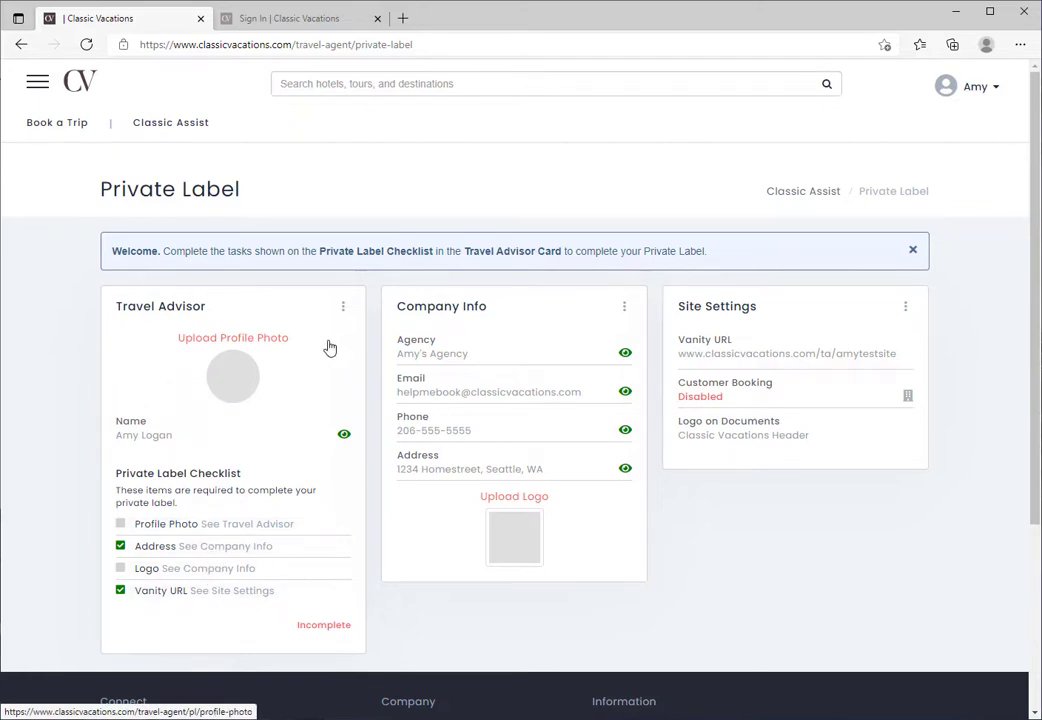
# - Upload the Profile pic image from the desktop as the travel advisor's profile photo
pyautogui.click(343, 308)
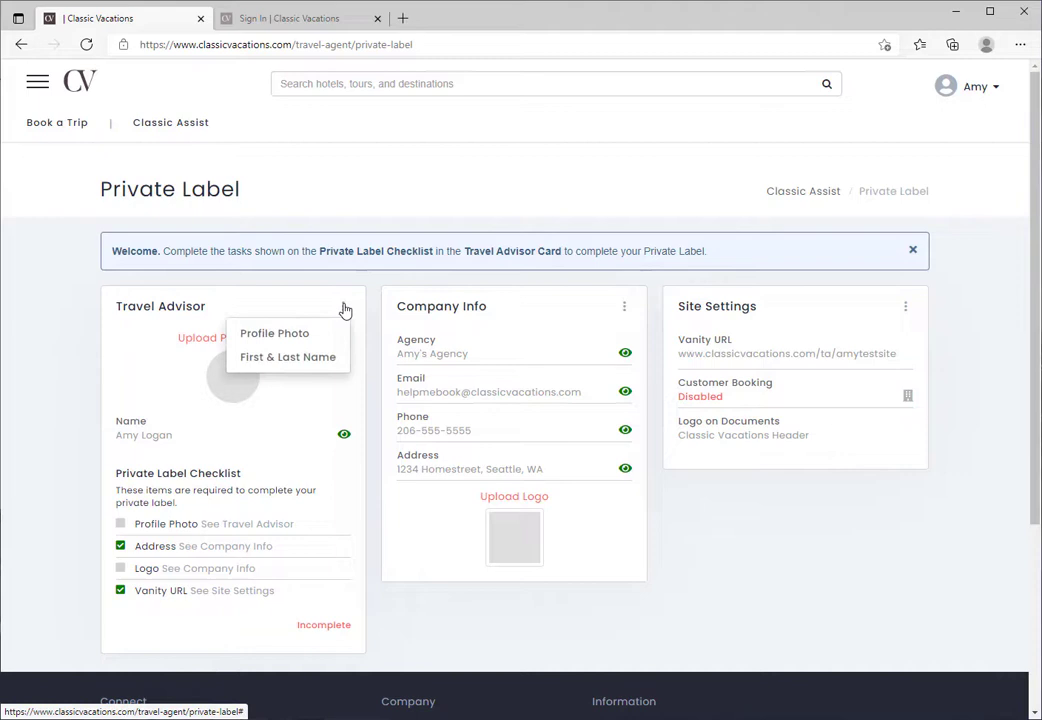
pyautogui.click(284, 341)
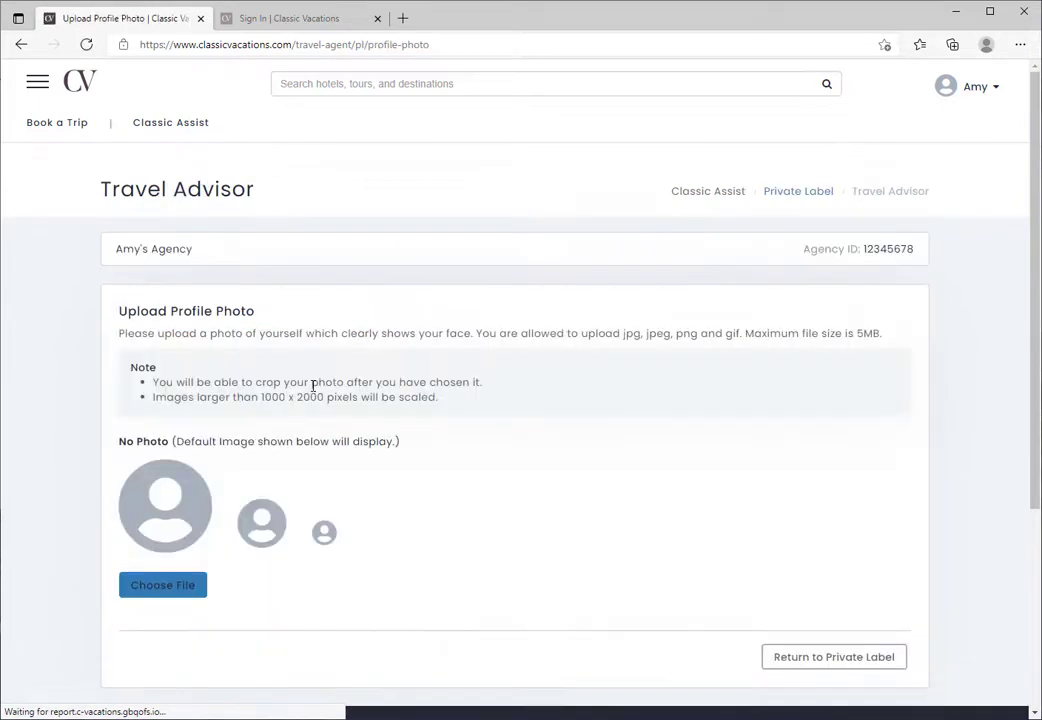
pyautogui.click(172, 590)
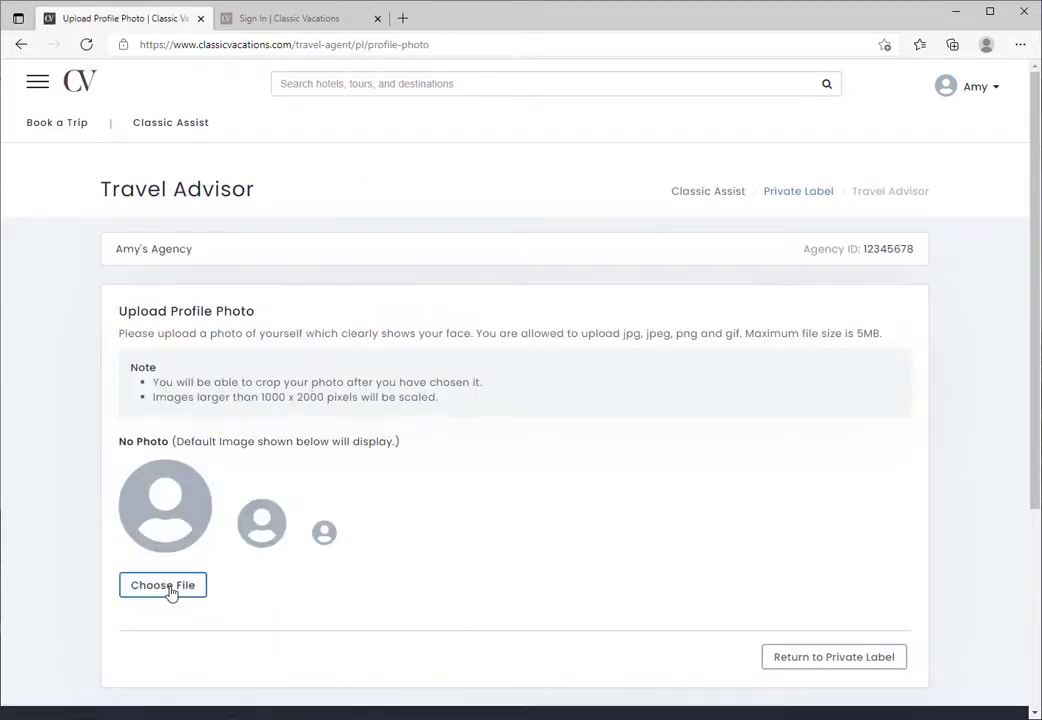
pyautogui.doubleClick(256, 135)
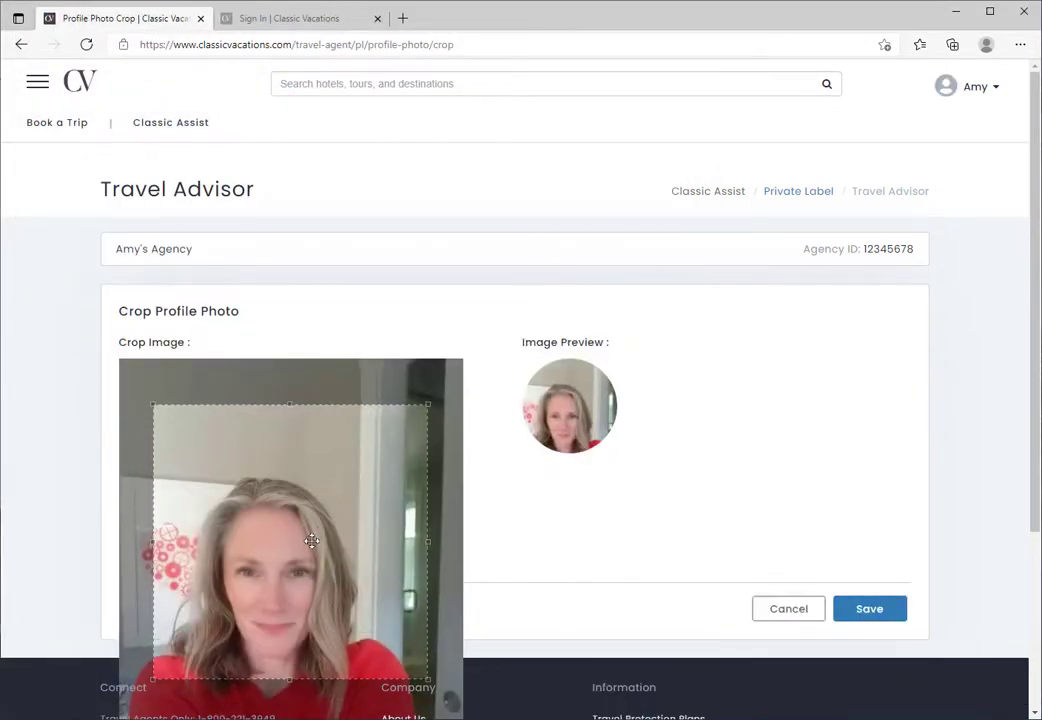
# - Shift the profile photo's crop frame lower to centre the face, save the photo and return to Private Label
pyautogui.moveTo(309, 542); pyautogui.dragTo(302, 567)
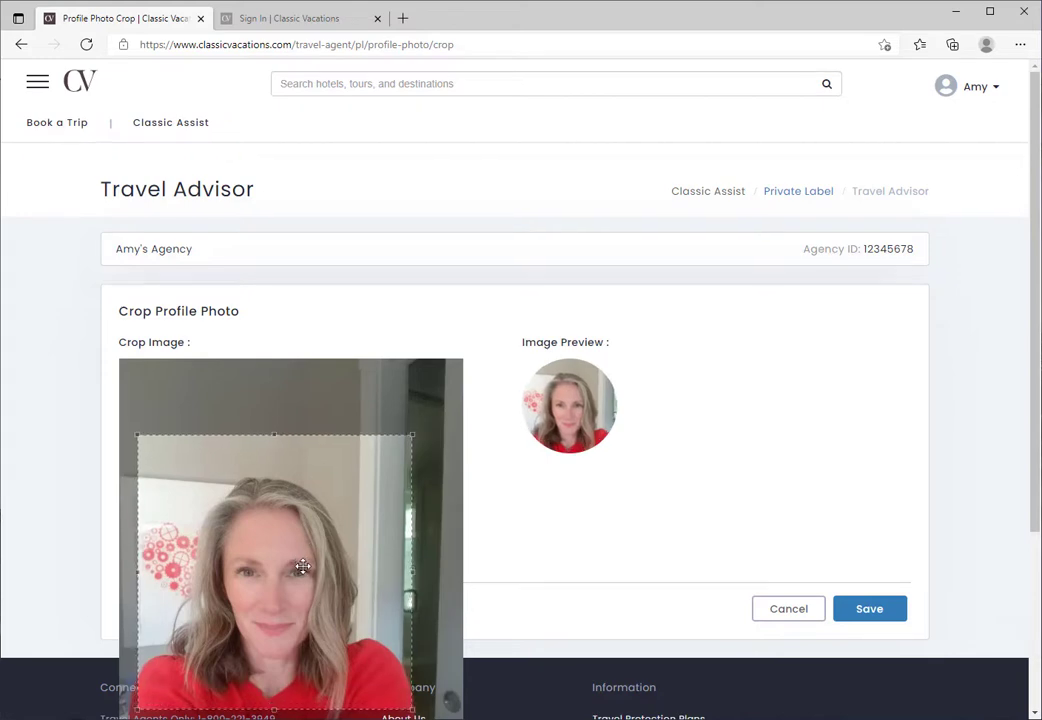
pyautogui.click(866, 608)
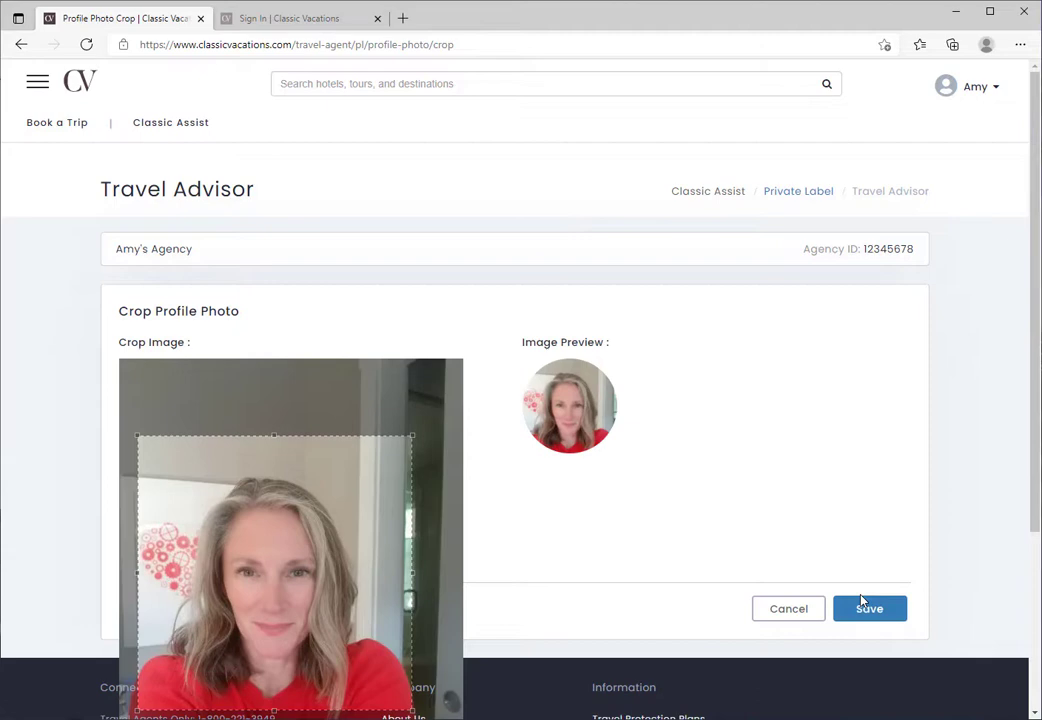
pyautogui.click(872, 612)
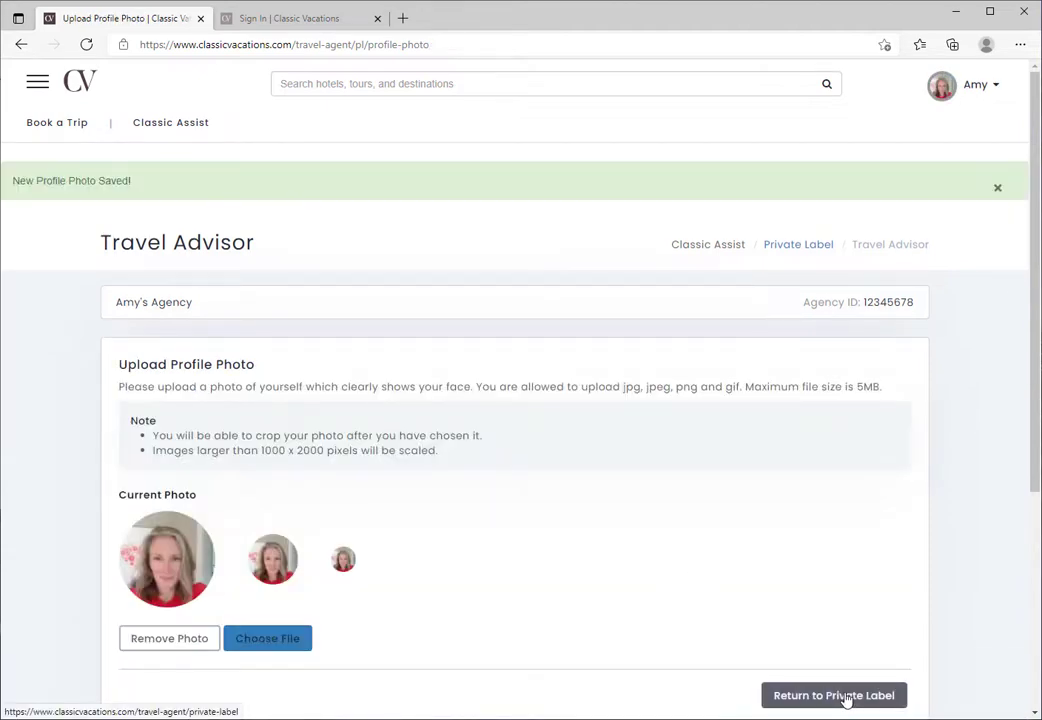
pyautogui.click(840, 695)
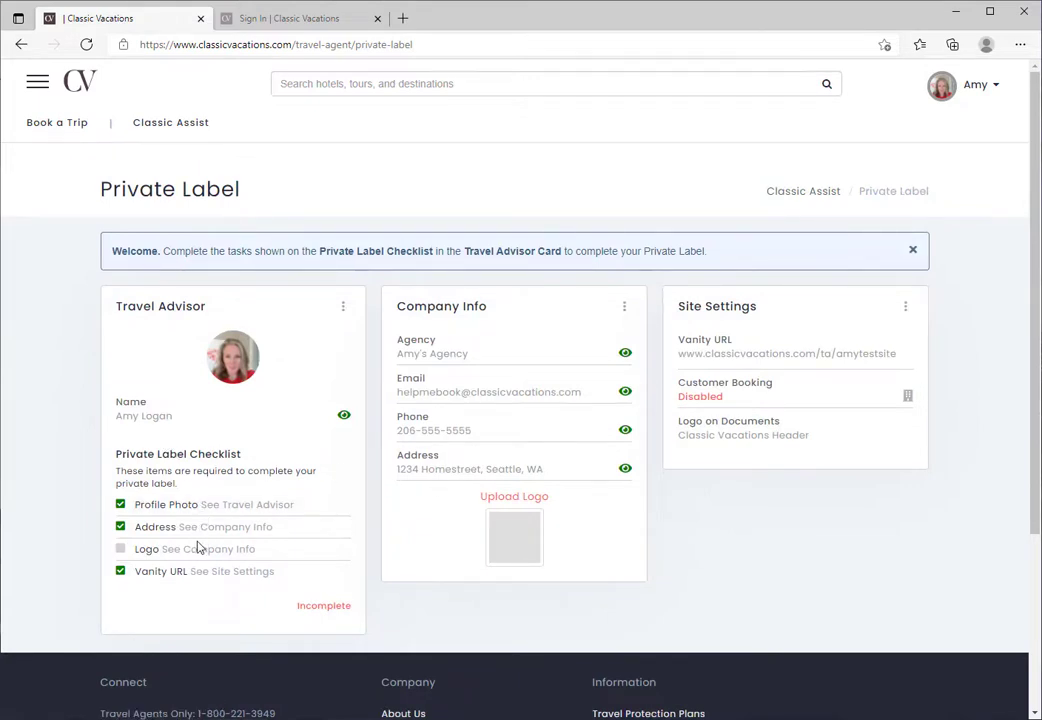
# - Look at the travel advisor's First & Last Name settings and go back to Private Label
pyautogui.click(344, 308)
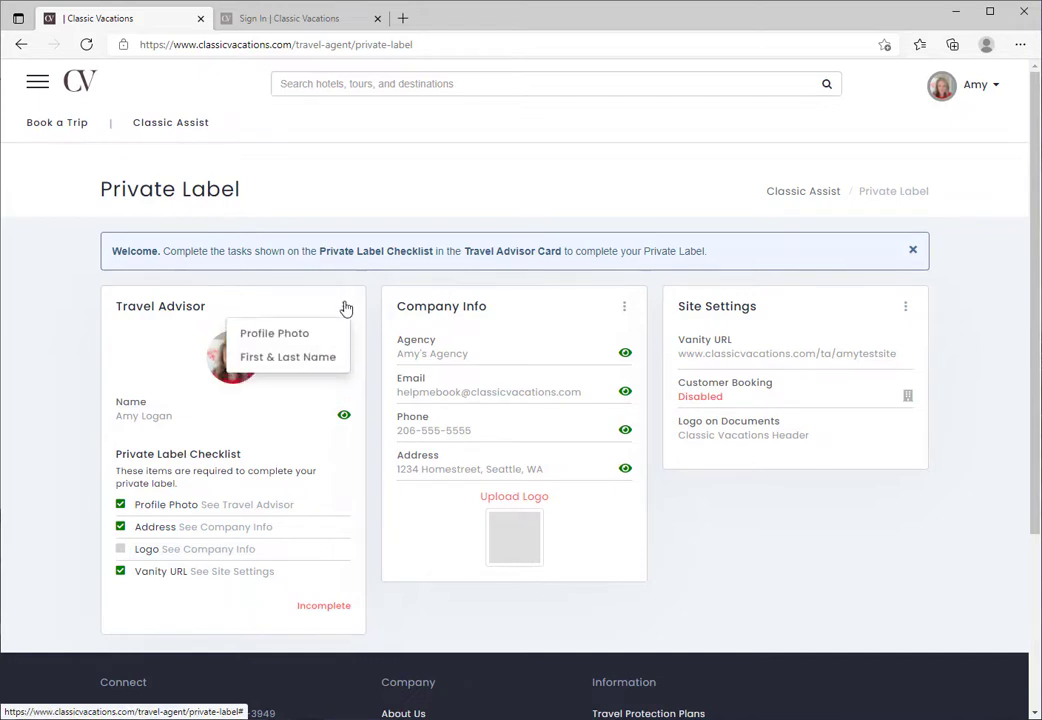
pyautogui.click(300, 358)
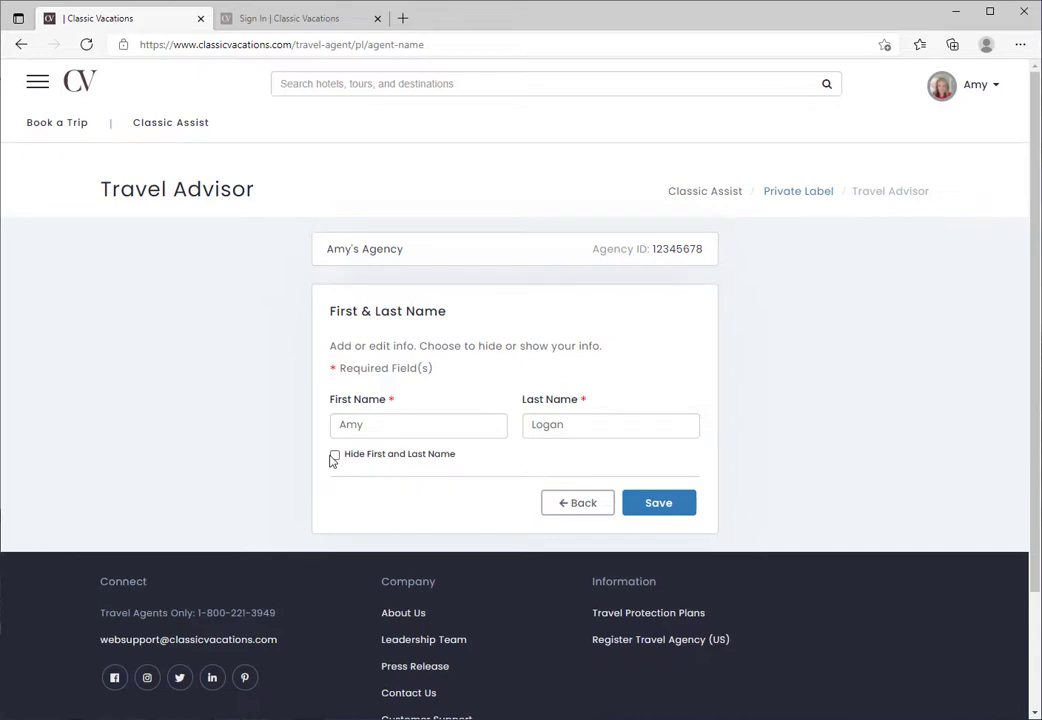
pyautogui.click(590, 506)
pyautogui.click(652, 437)
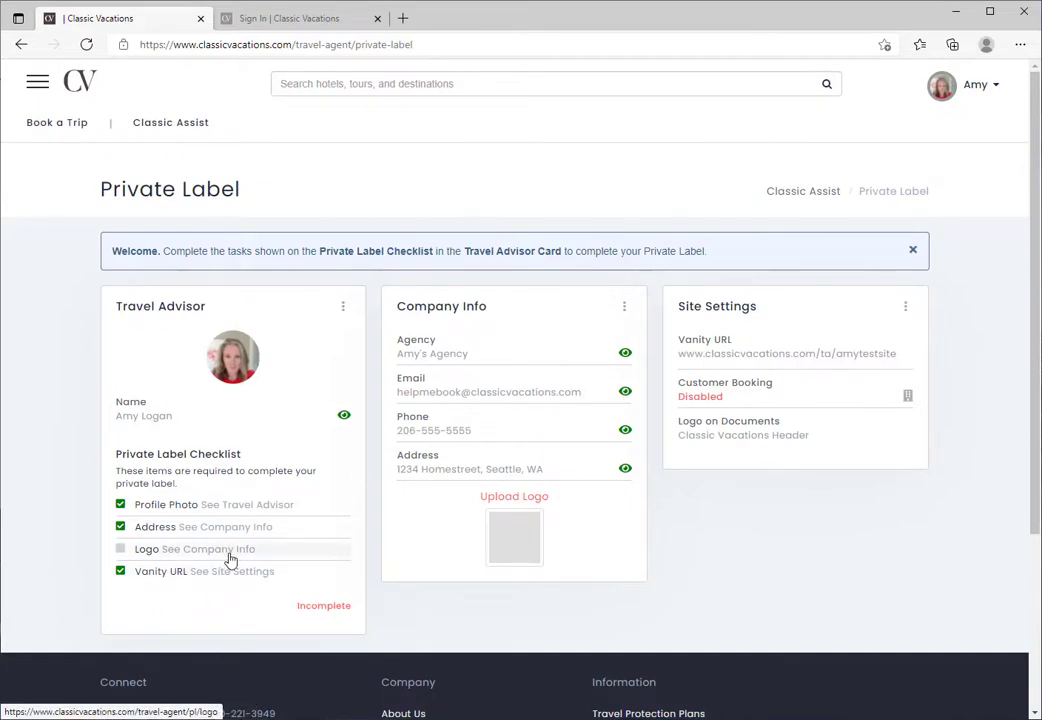
# - Upload the Amys Agency logo image from the desktop as the company logo
pyautogui.click(507, 557)
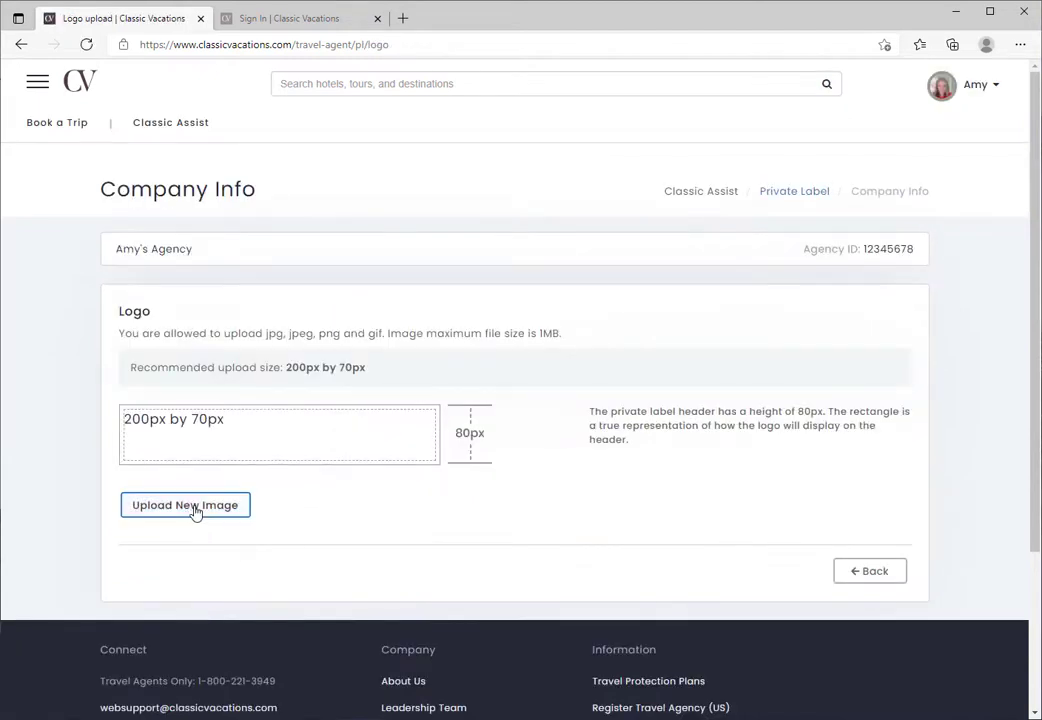
pyautogui.click(190, 505)
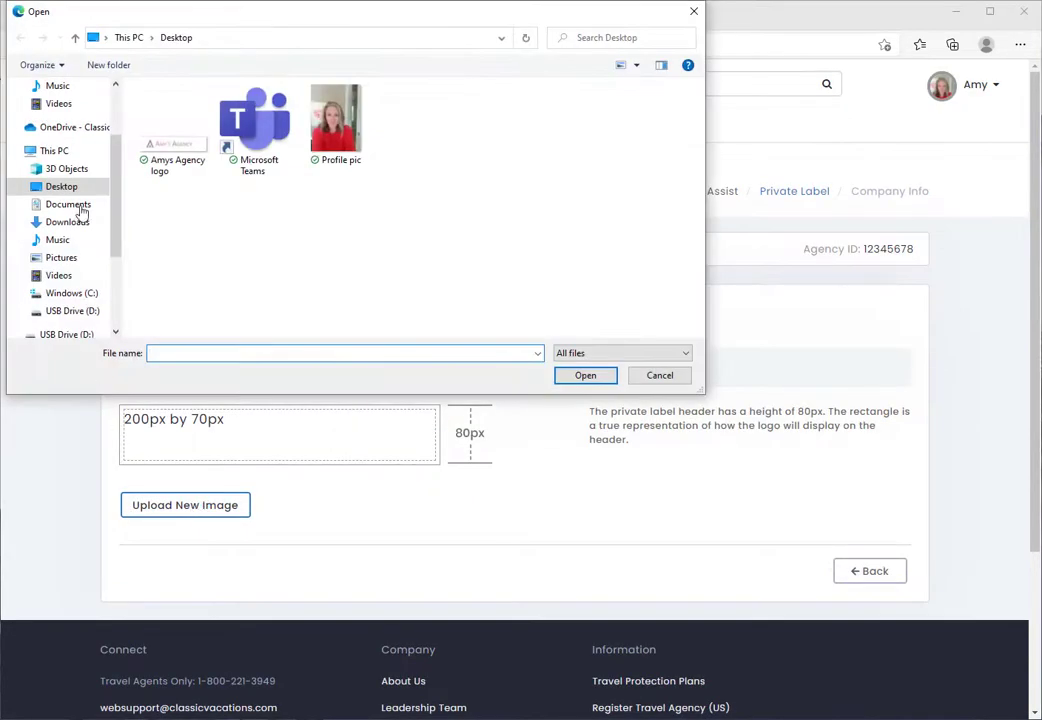
pyautogui.doubleClick(158, 152)
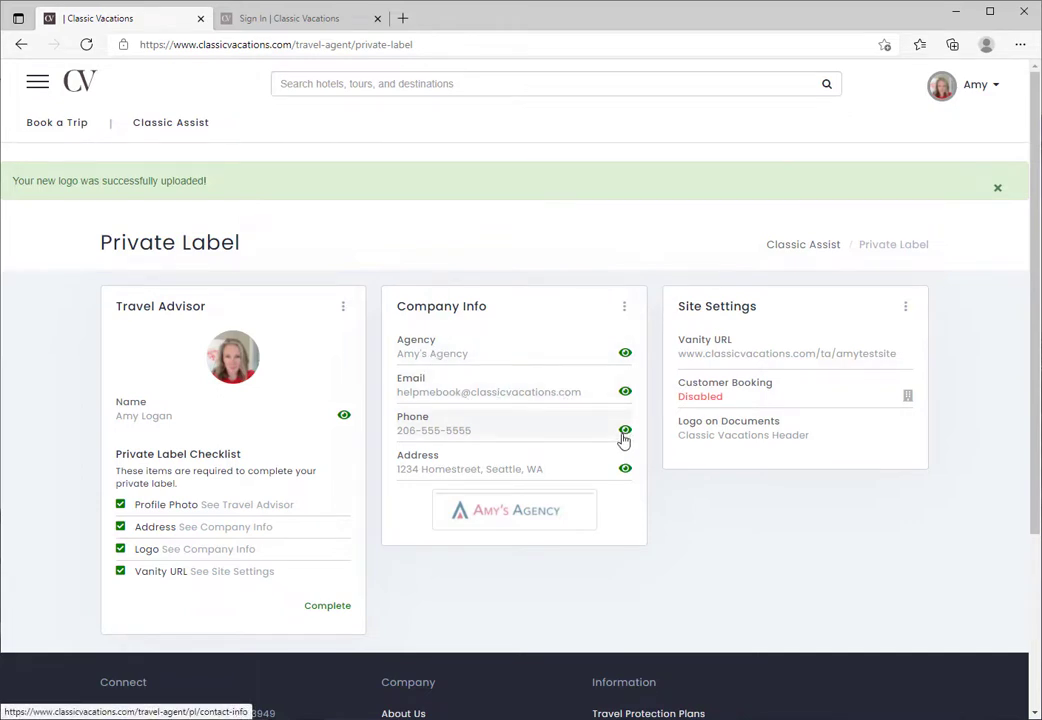
# - Hide the agency address in the company contact info and save the change
pyautogui.click(624, 477)
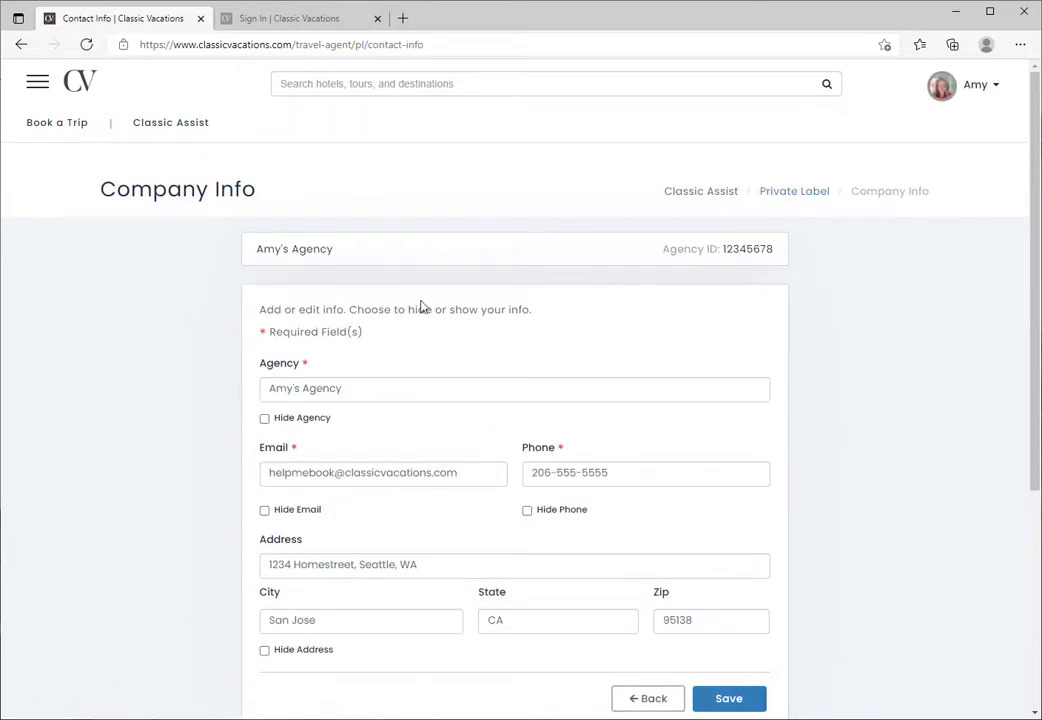
pyautogui.scroll(-2, 311, 572)
pyautogui.click(265, 455)
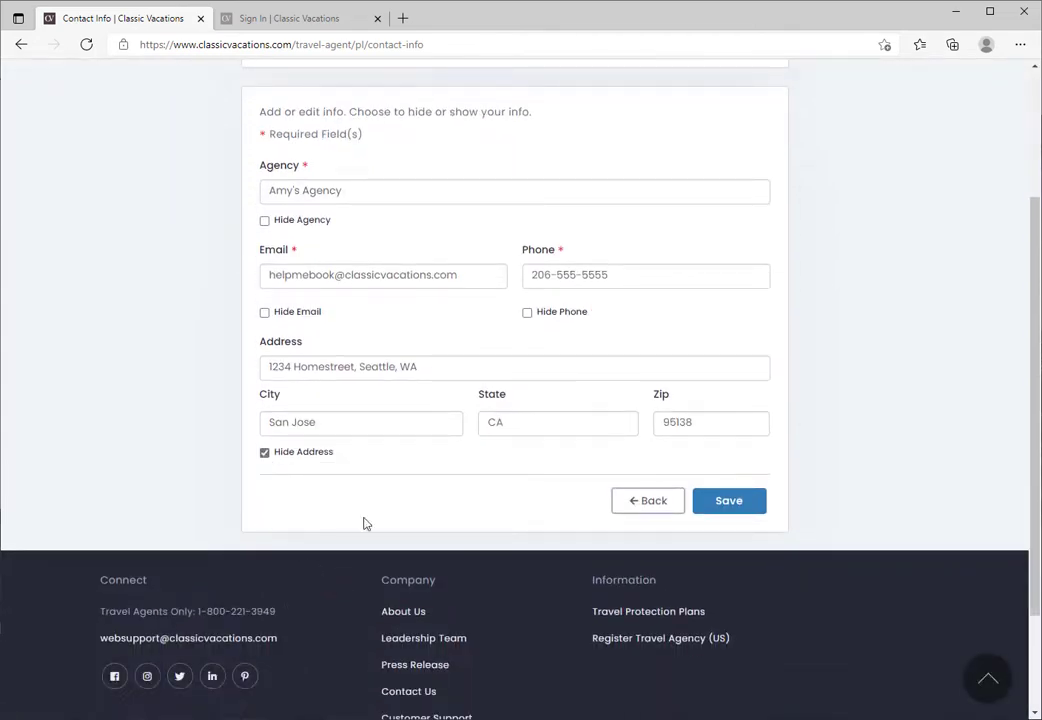
pyautogui.click(731, 503)
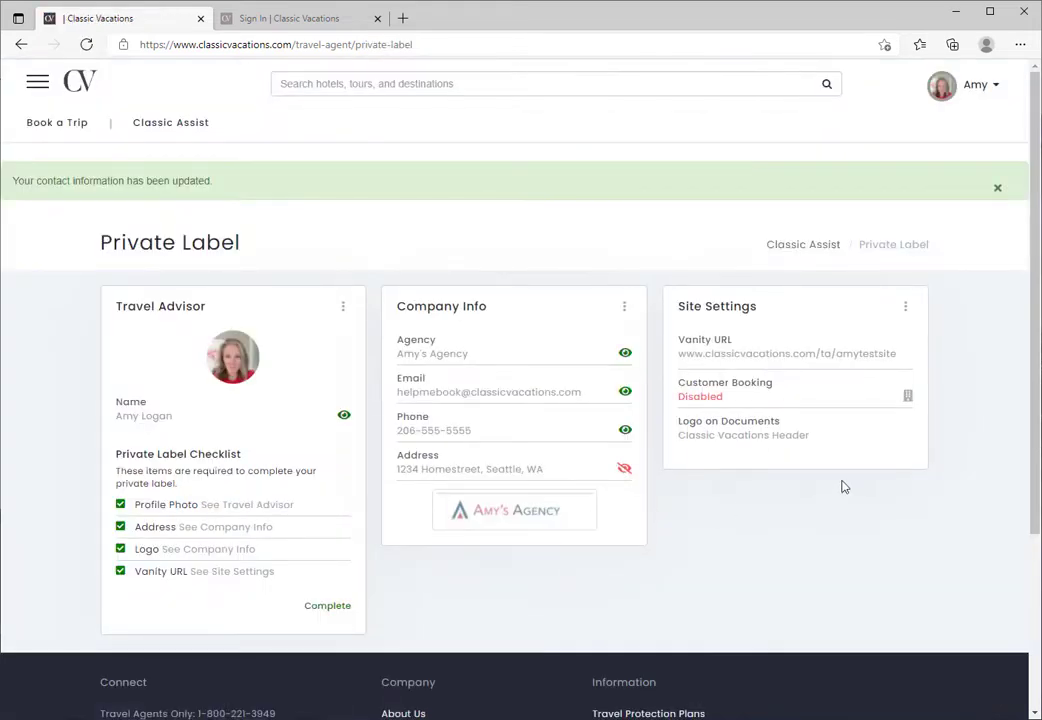
# - Set documents to display the company logo and save the Logo on Documents setting
pyautogui.click(804, 444)
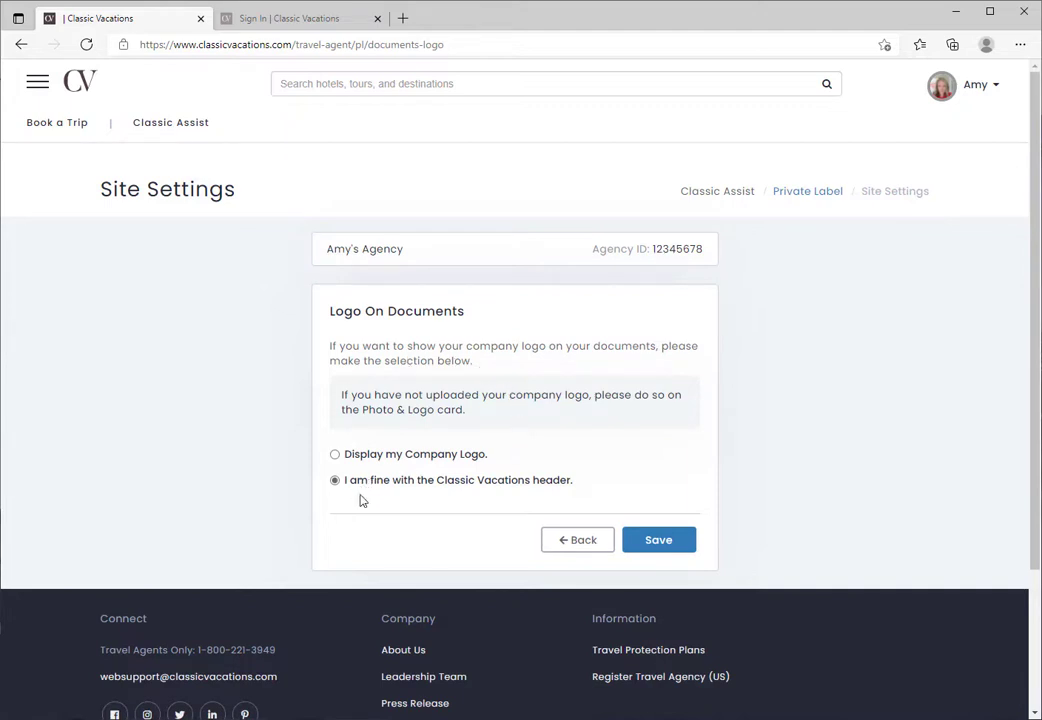
pyautogui.click(335, 455)
pyautogui.click(679, 541)
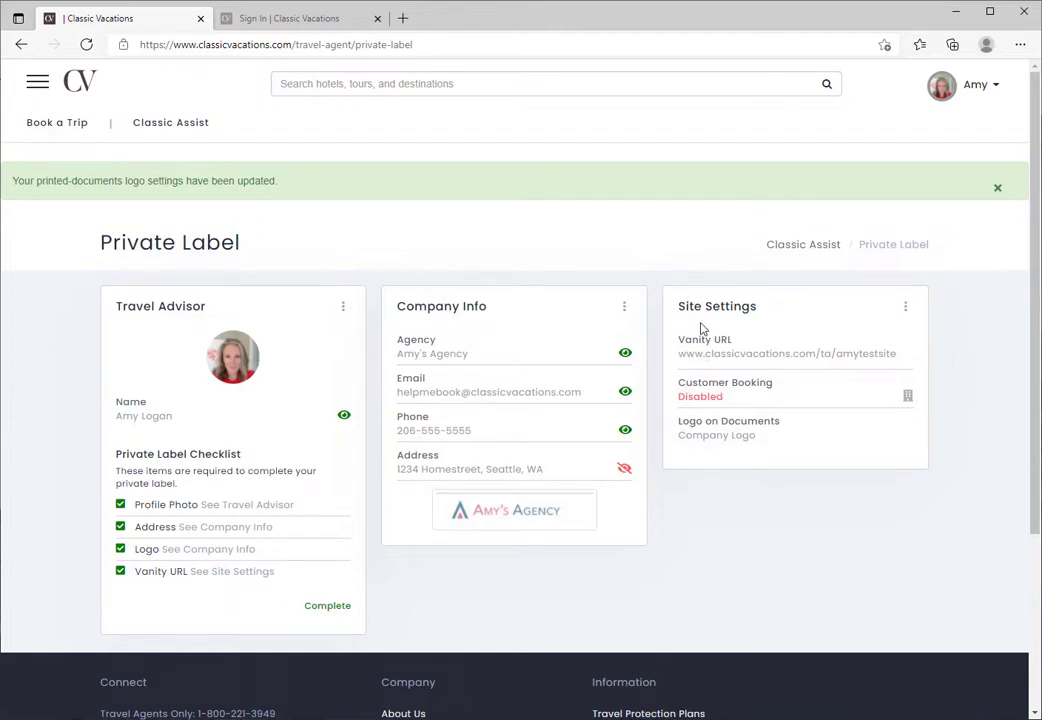
# - Open the Share page of the Hawaii homes and Villas proposal from Custom Proposals and copy its link
pyautogui.click(36, 86)
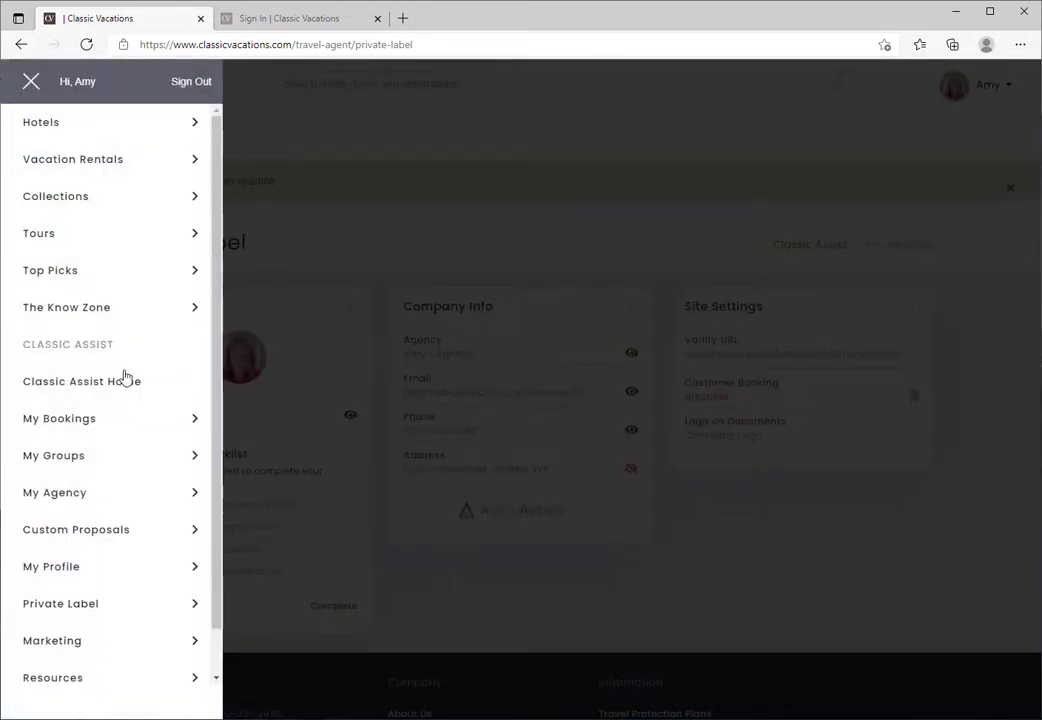
pyautogui.click(112, 530)
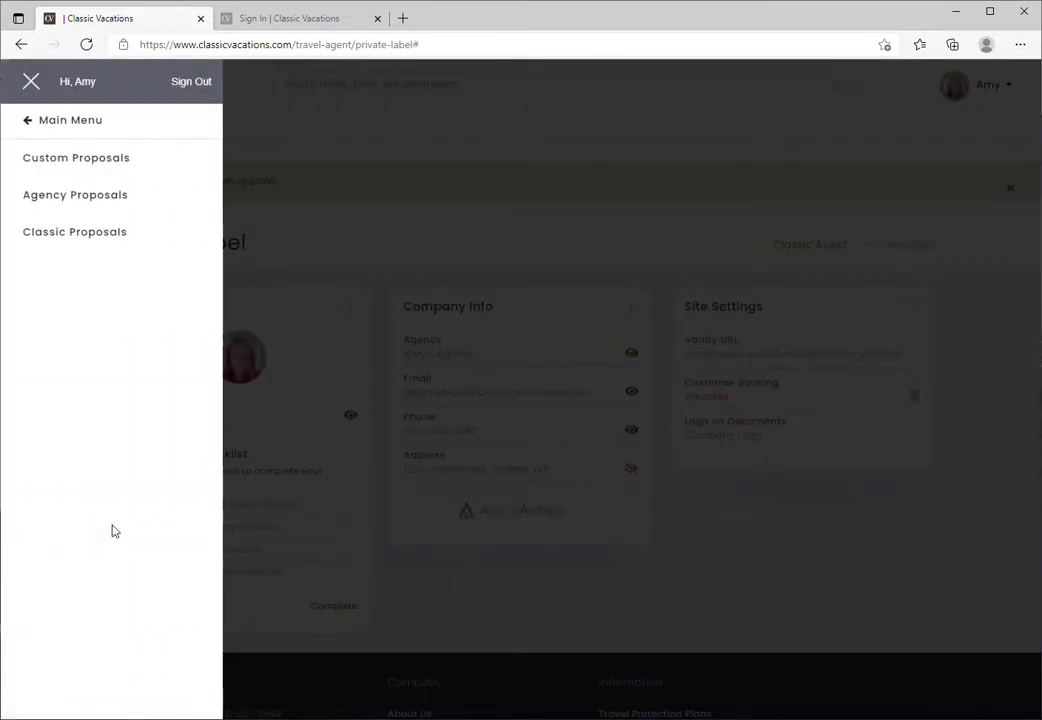
pyautogui.click(82, 160)
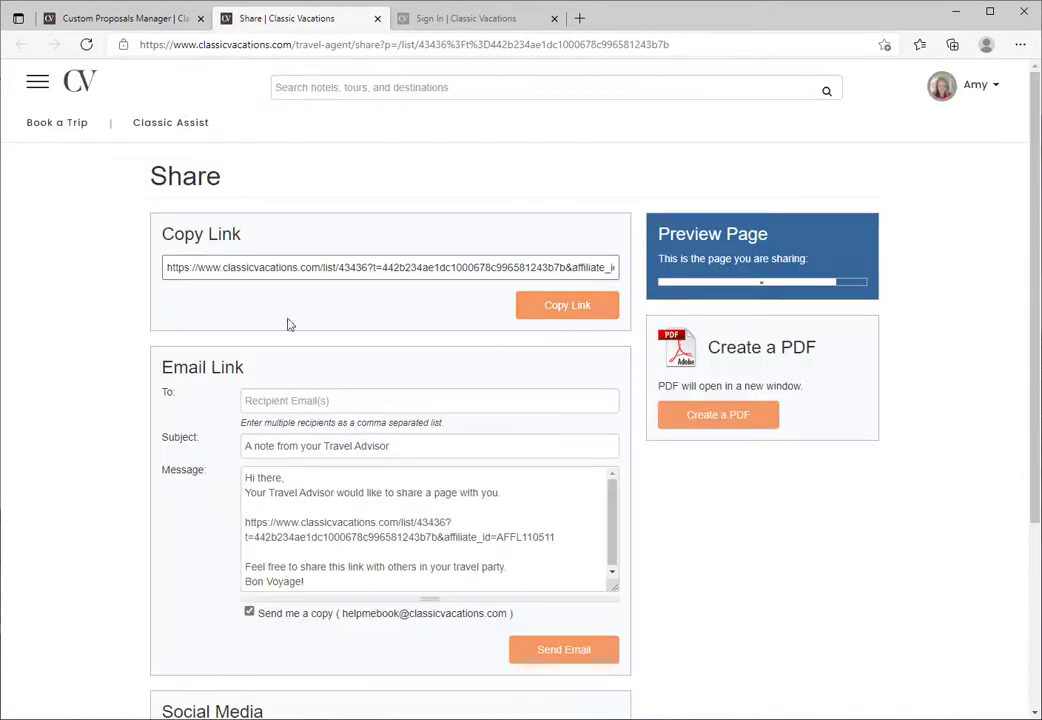
pyautogui.click(551, 309)
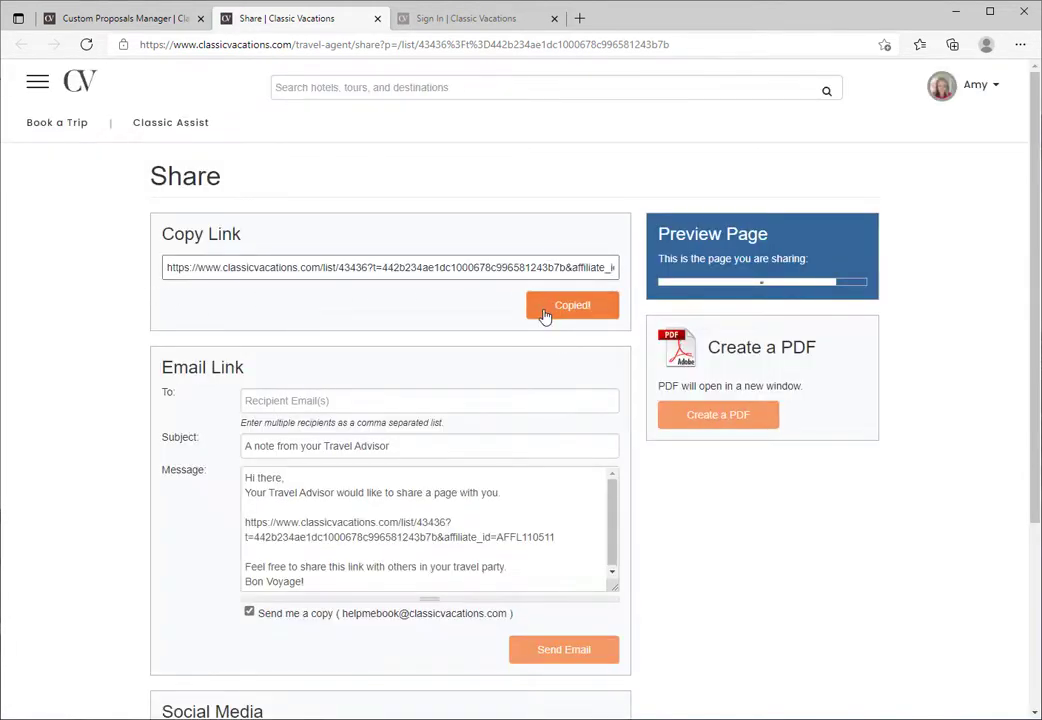
# - Open the copied proposal link in an InPrivate window and examine the agency branding from page header to footer
pyautogui.click(1020, 44)
pyautogui.click(928, 119)
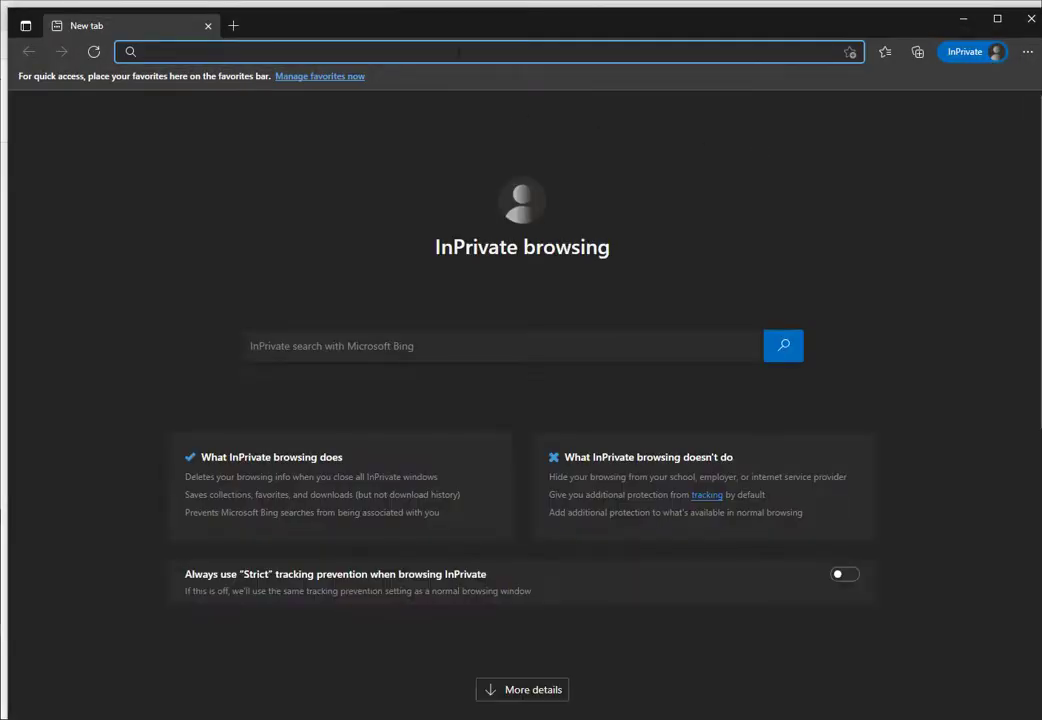
pyautogui.hotkey('ctrl', 'v')
pyautogui.press('Return')
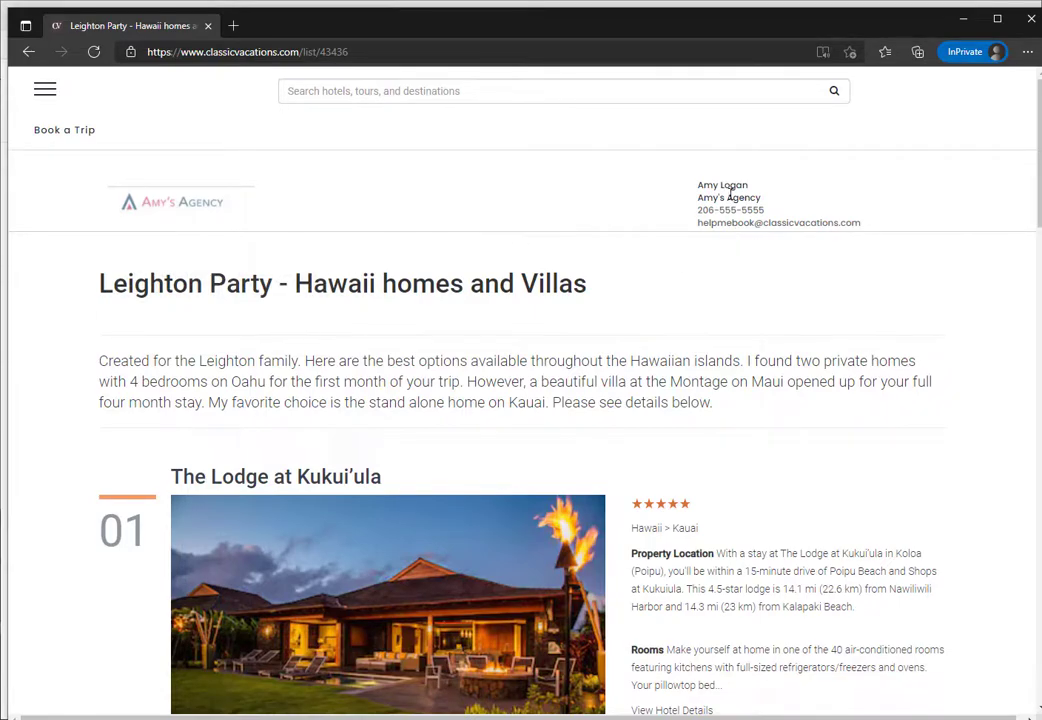
pyautogui.scroll(-15, 731, 195)
pyautogui.scroll(-4, 731, 201)
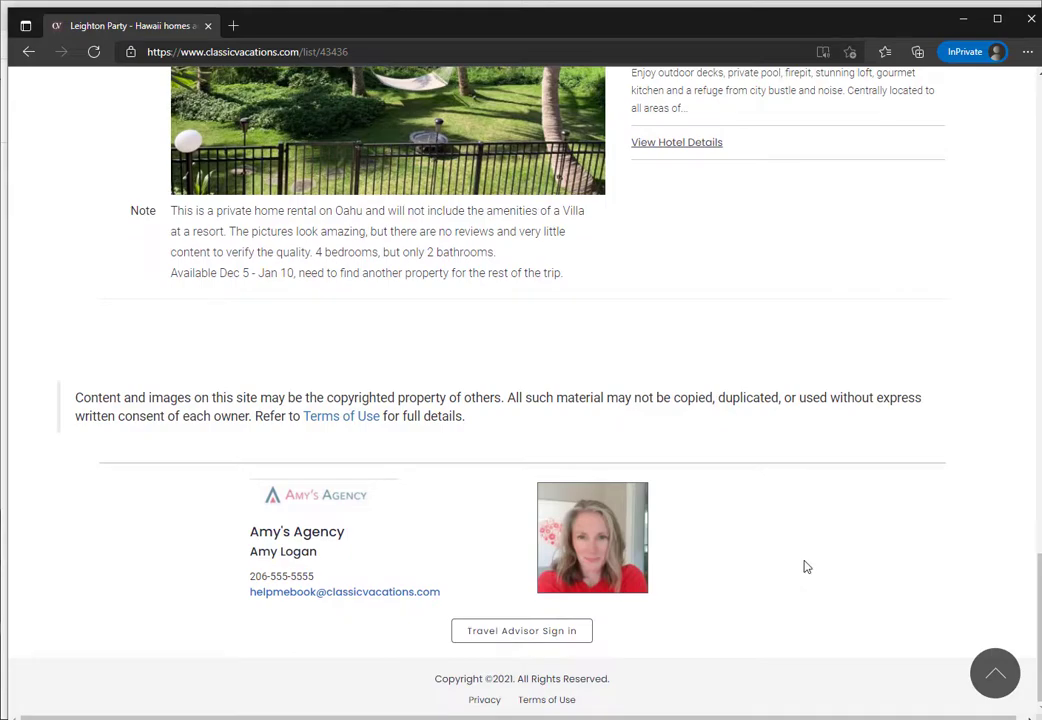
pyautogui.scroll(18, 807, 567)
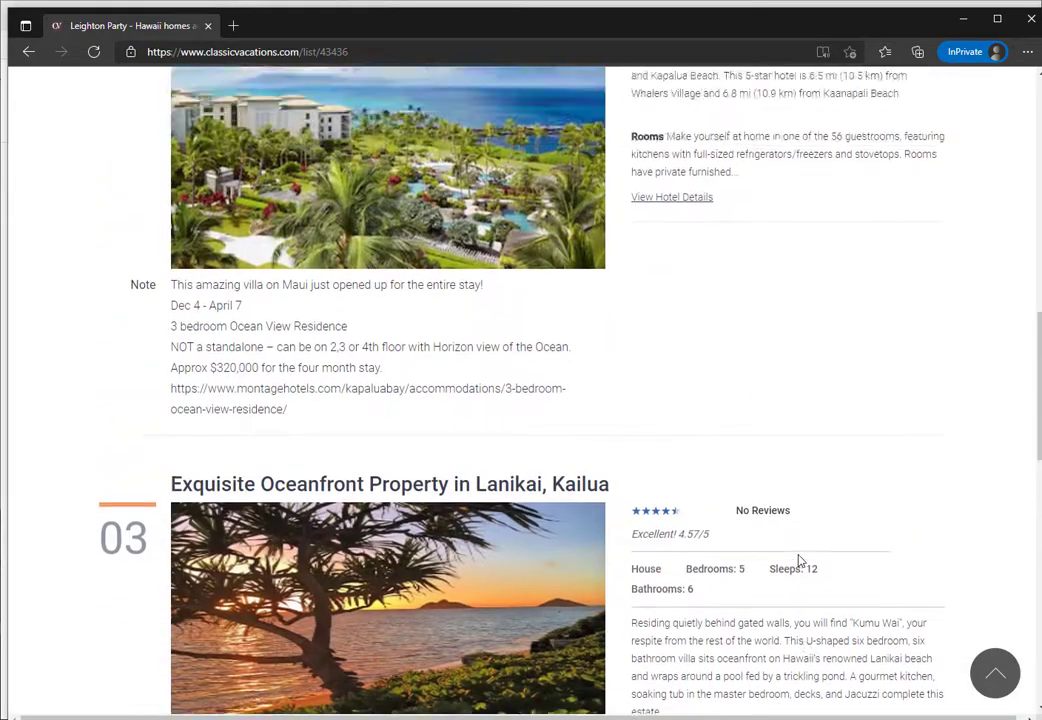